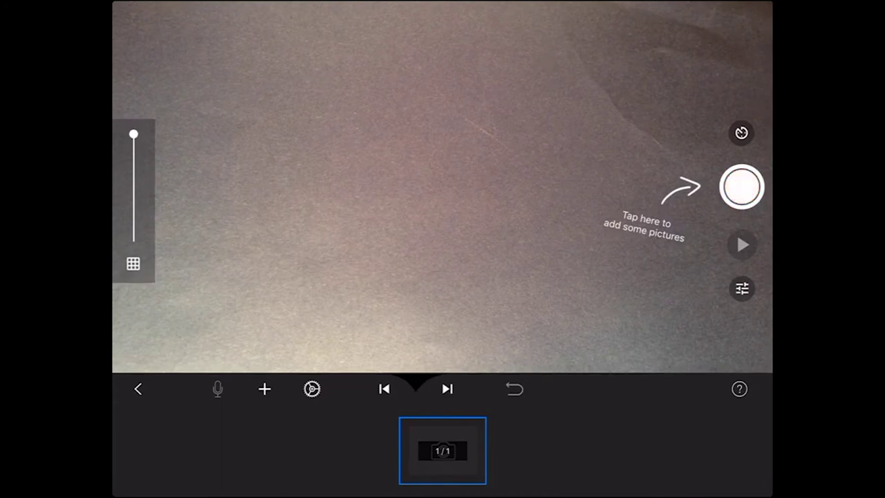
Step: Capture frames of the empty backdrop, then the yellow ball placed, squashed and moving across
left_click(742, 187)
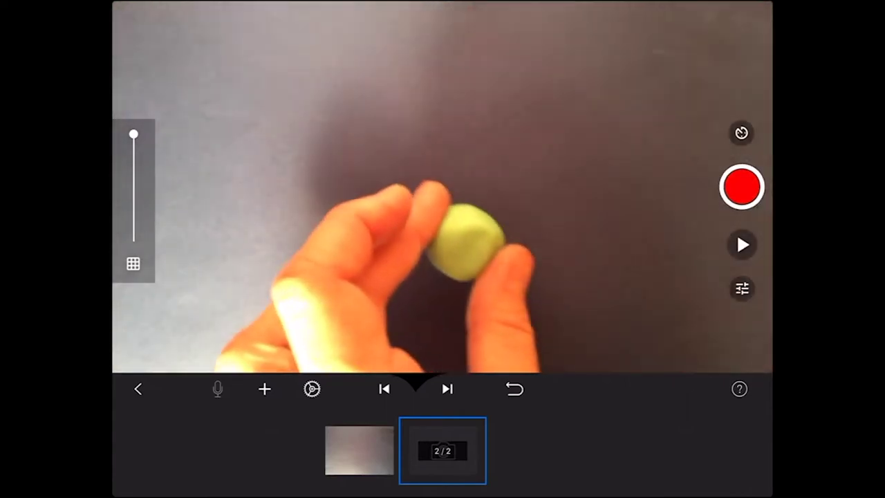
key("space")
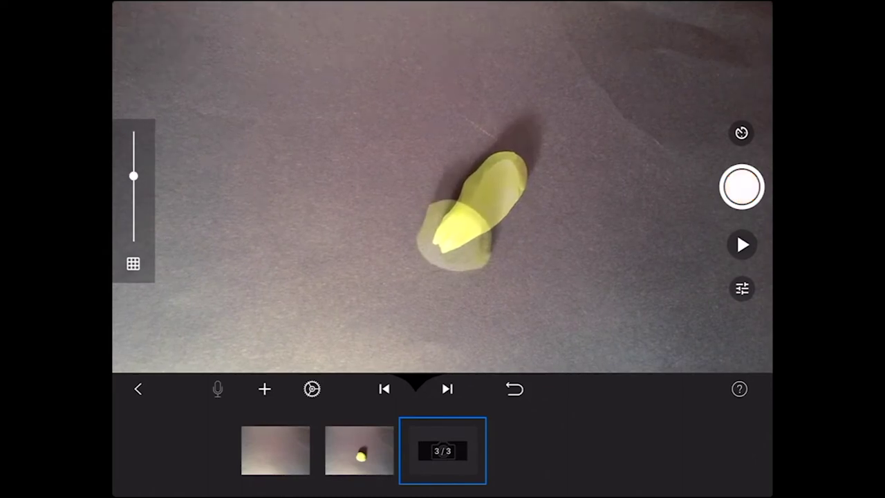
left_click(741, 187)
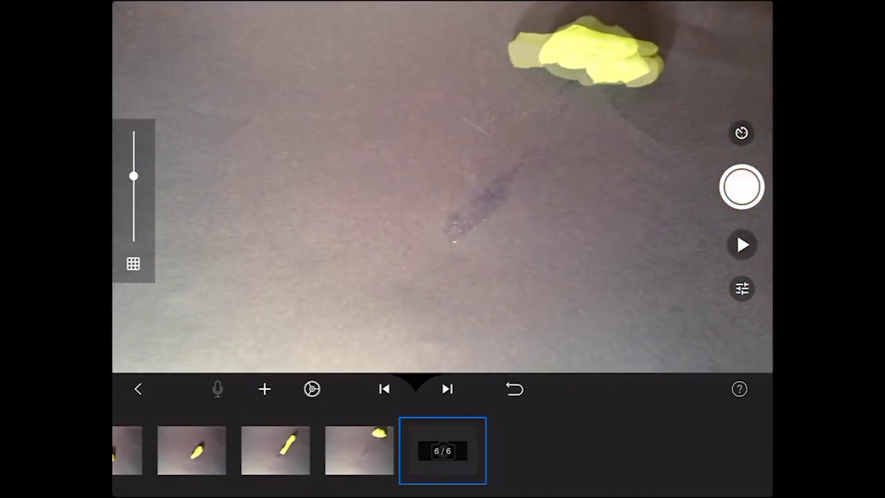
left_click(742, 187)
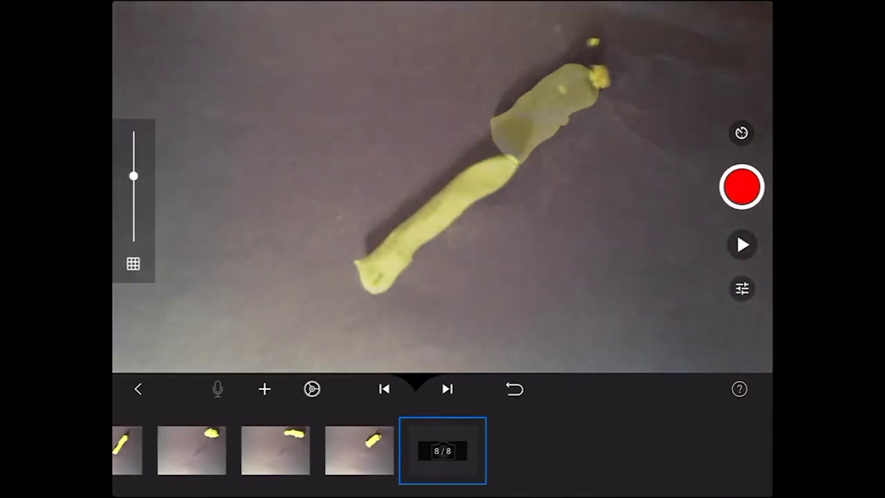
Step: Capture frames of the yellow clay flattening, stretching into a strip and leaving the shot
left_click(742, 186)
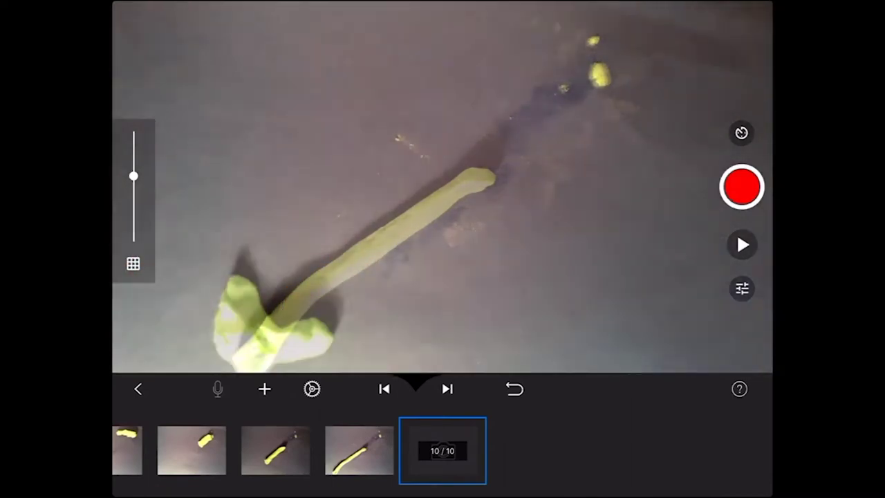
key("space")
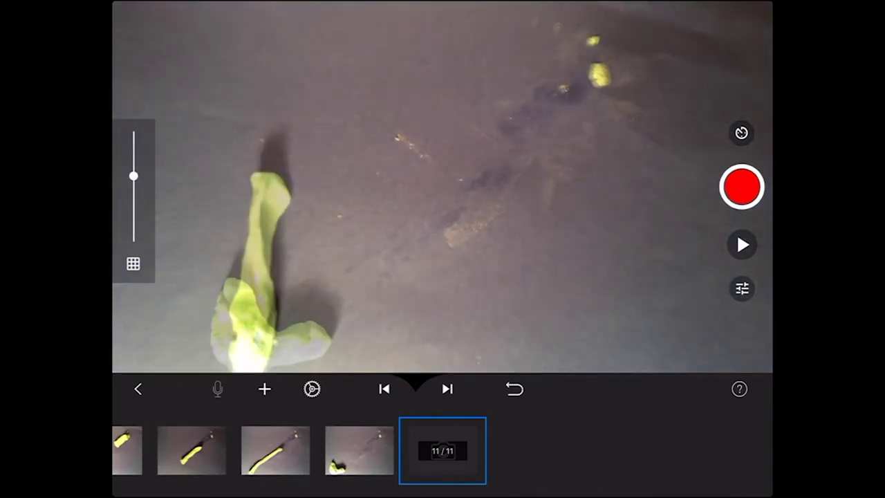
left_click(742, 186)
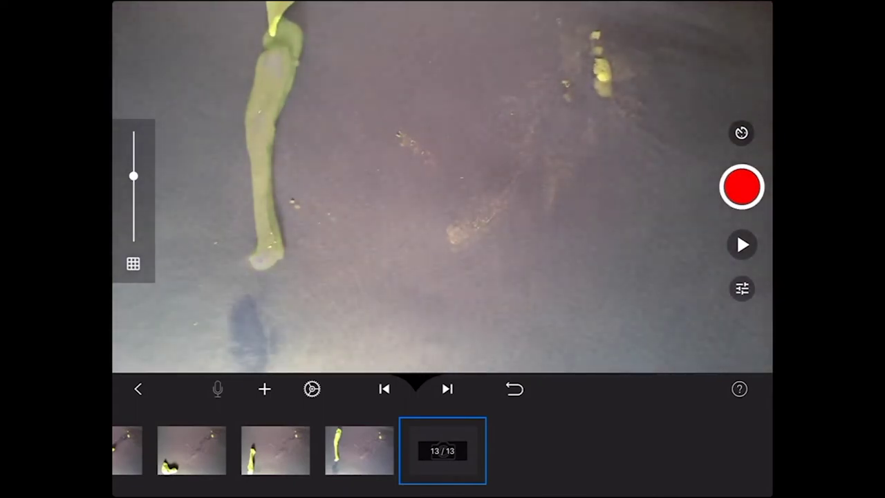
key("space")
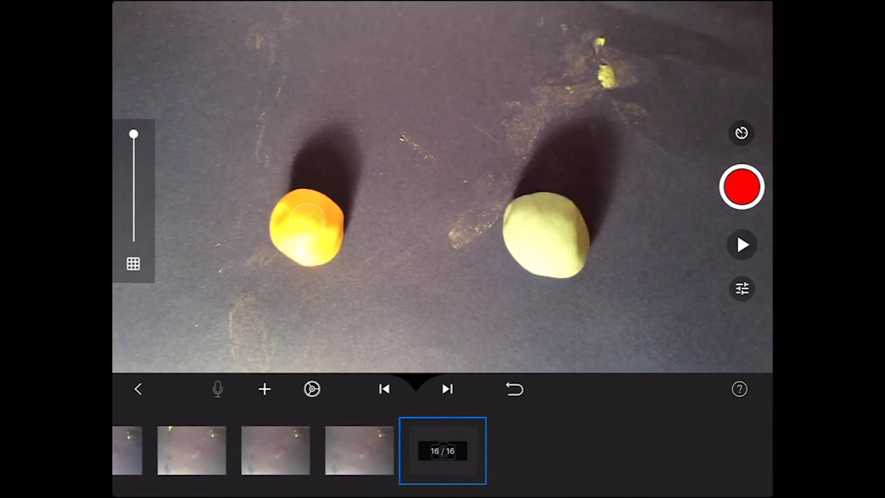
Step: Capture the two balls apart, enable onion skinning, then capture them nudged closer together
left_click(741, 187)
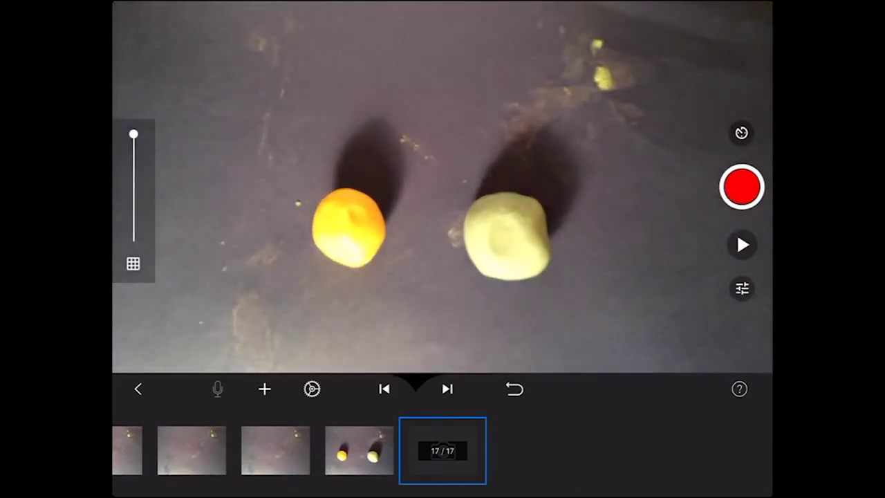
left_click_drag(133, 135, 133, 176)
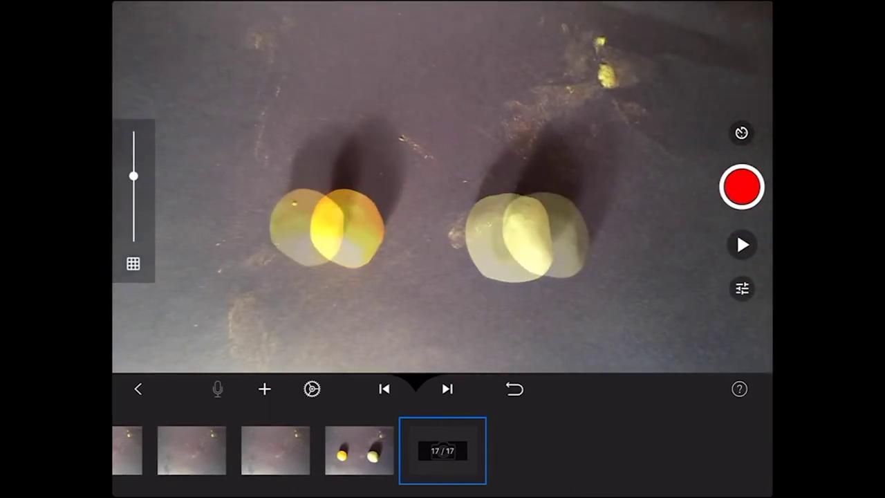
left_click(742, 187)
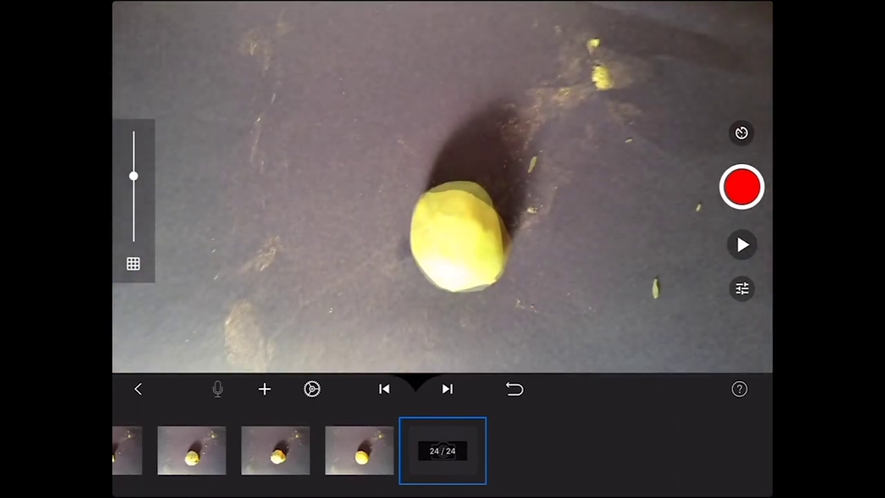
Step: Capture the merged clay kneaded, curved into an arc, stretched into strips and sliding out of shot
left_click(741, 187)
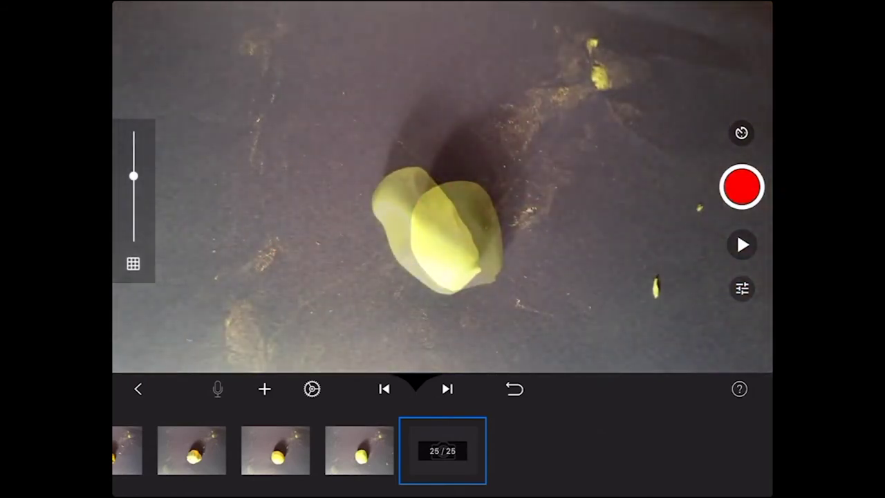
left_click(742, 187)
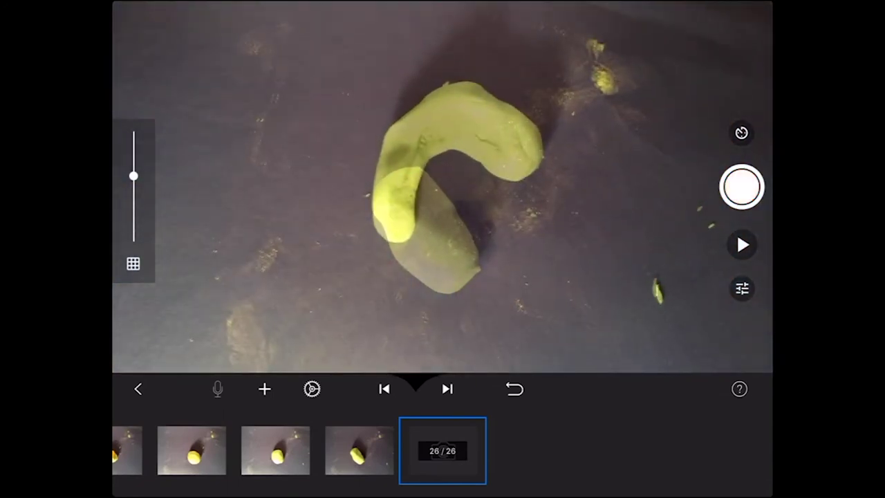
left_click(742, 186)
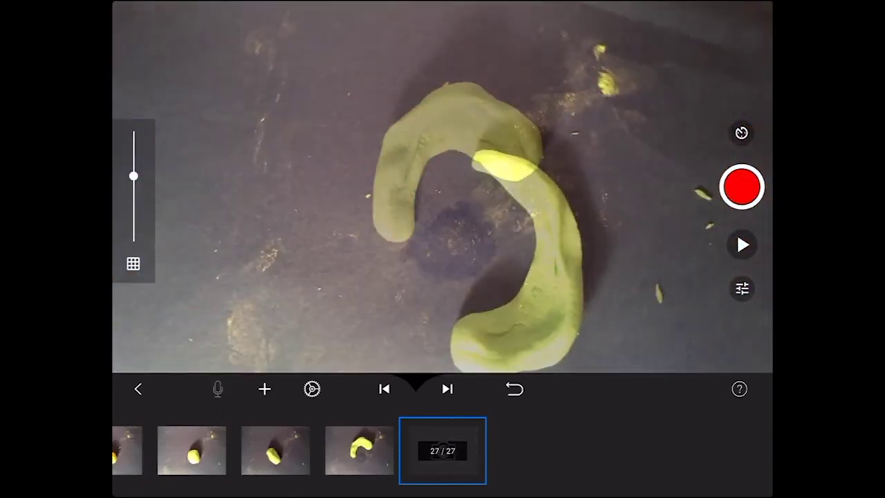
left_click(742, 187)
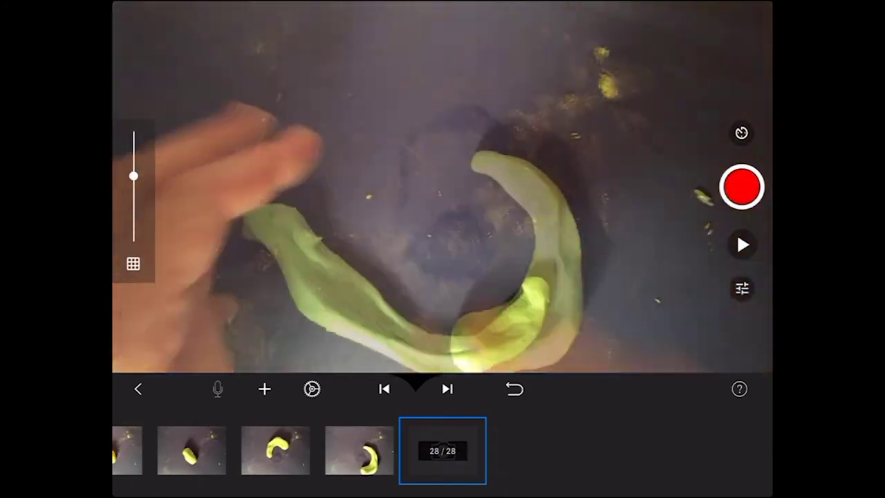
left_click(742, 187)
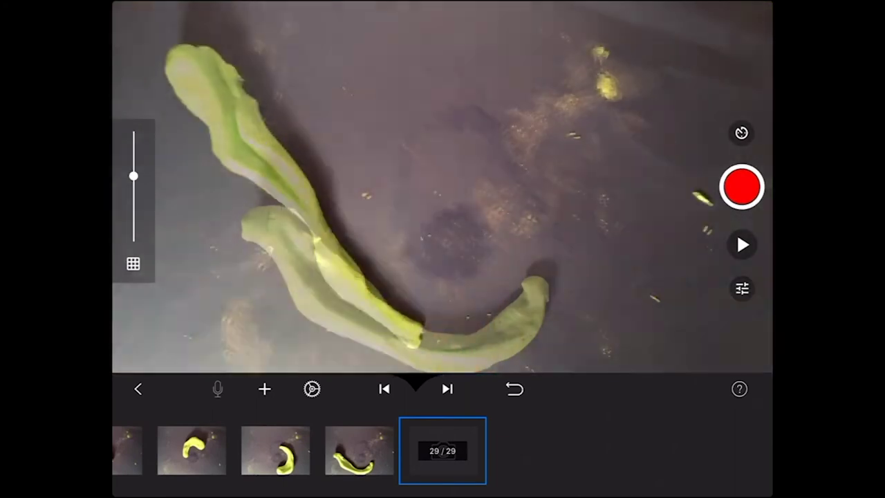
left_click(741, 186)
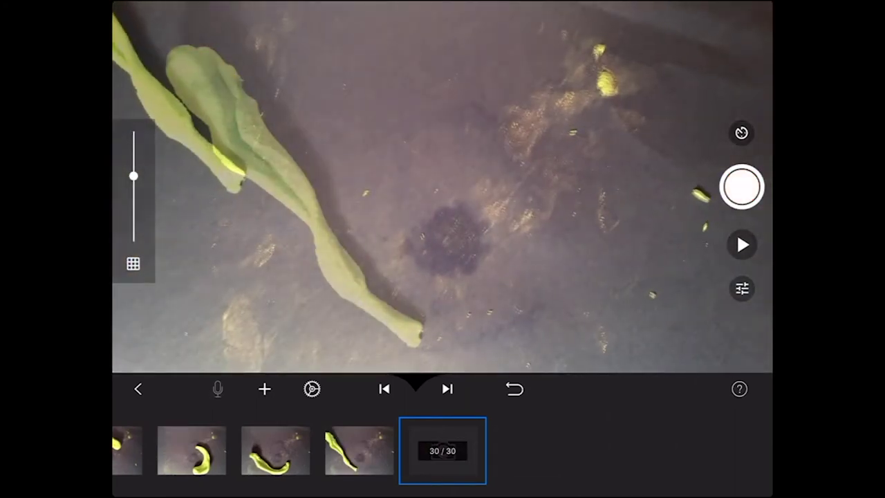
left_click(742, 187)
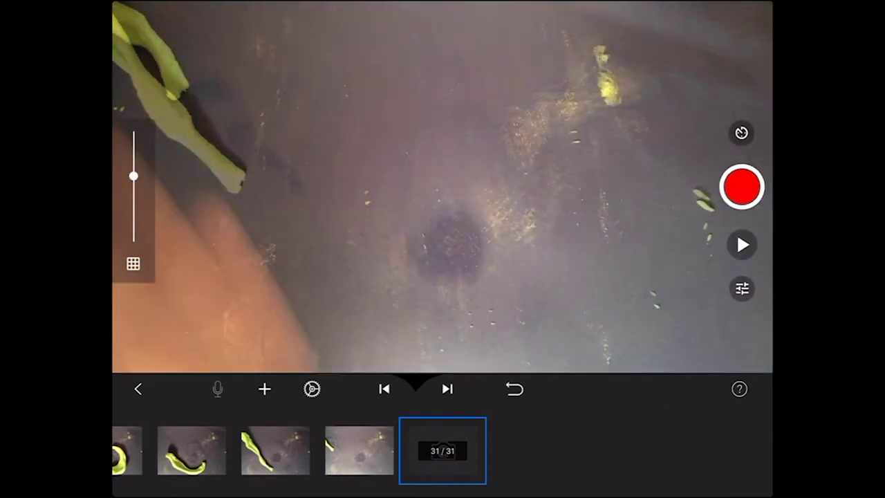